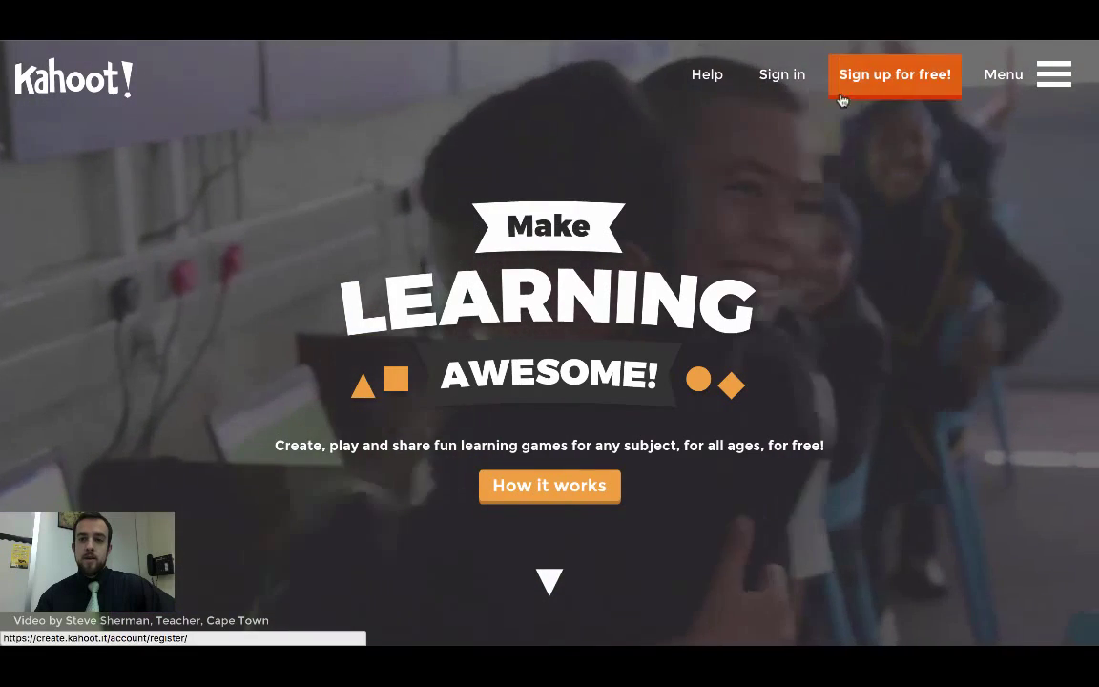
- Go to the free account sign-up and create a new quiz named Hobbit
{"action": "left_click", "coordinate": [895, 77]}
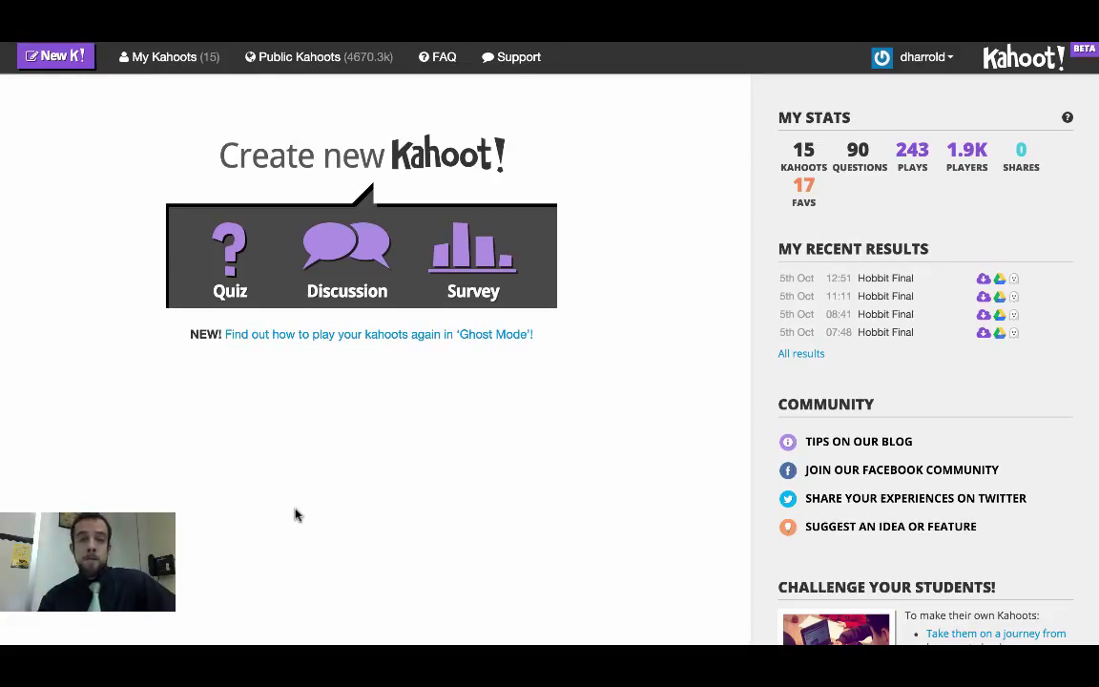
{"action": "left_click", "coordinate": [232, 251]}
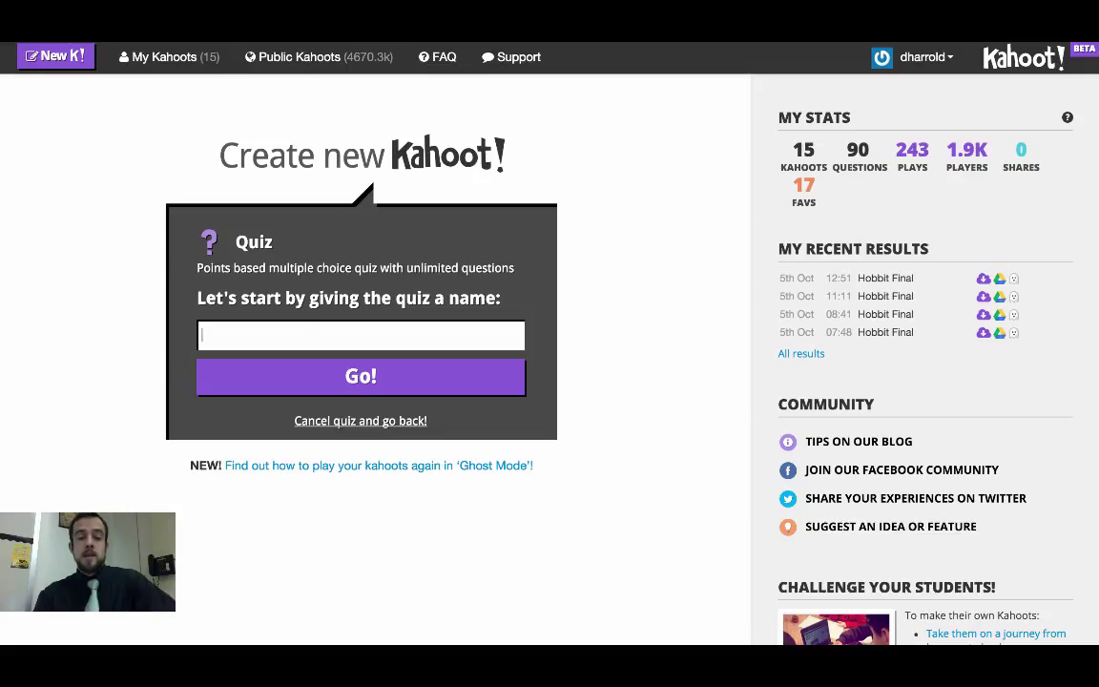
{"action": "type", "text": "Hobbit"}
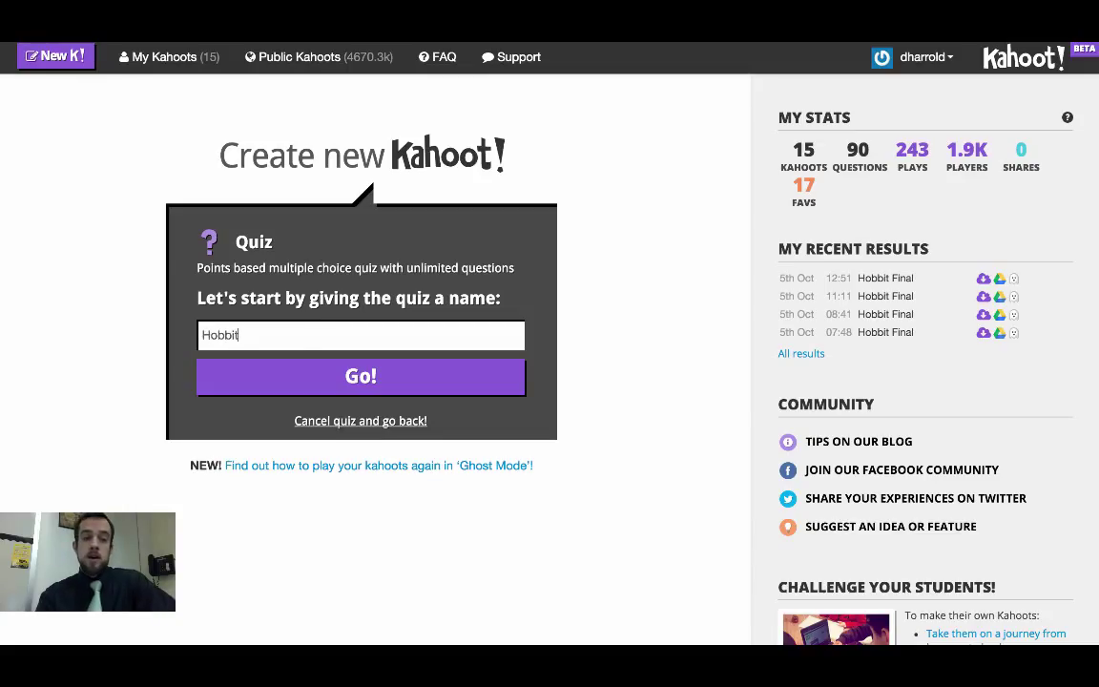
{"action": "left_click", "coordinate": [380, 379]}
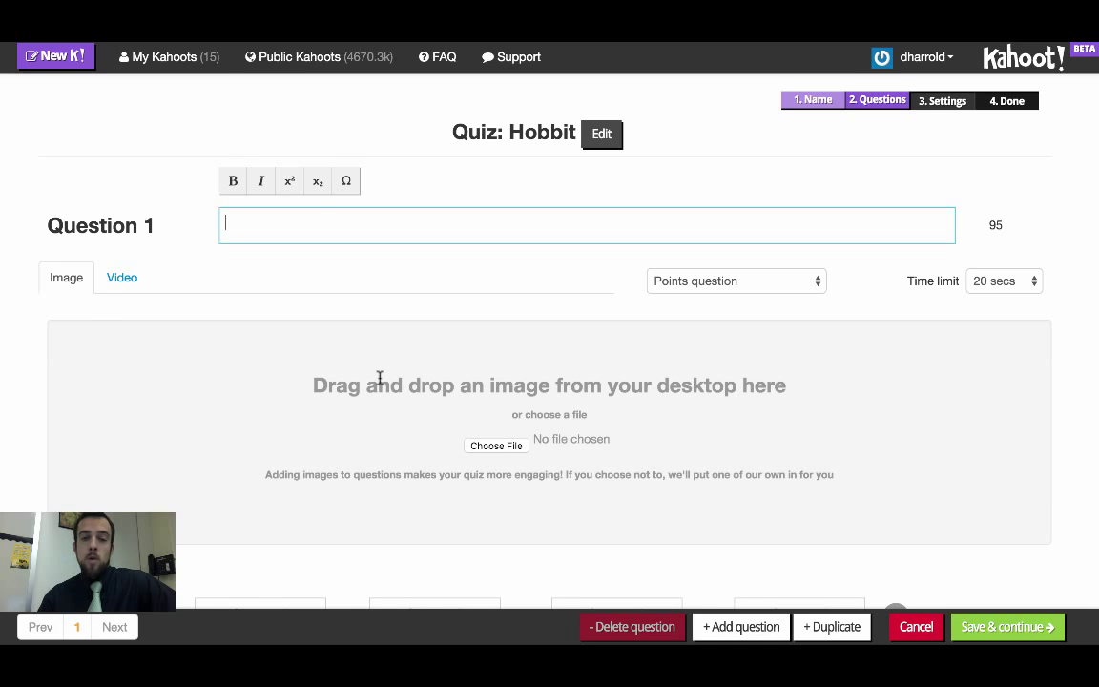
- Set Question 1's time limit to 30 seconds and check the available question types, keeping it as a points question
{"action": "scroll", "coordinate": [601, 424], "scroll_direction": "down", "scroll_amount": 1}
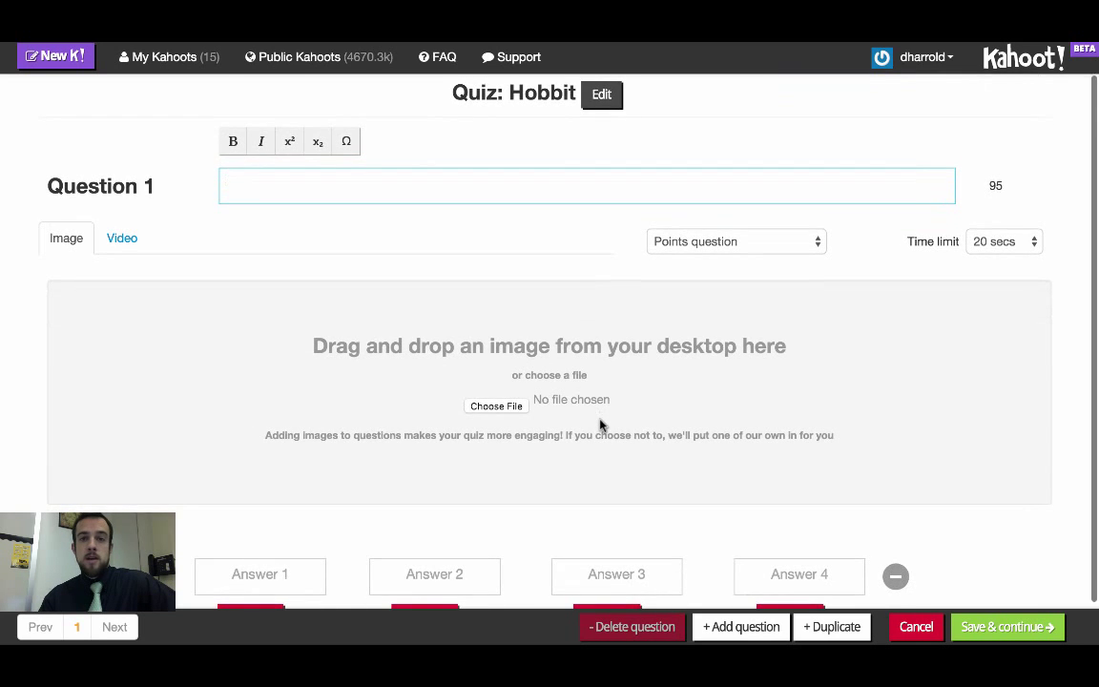
{"action": "scroll", "coordinate": [600, 424], "scroll_direction": "down", "scroll_amount": 1}
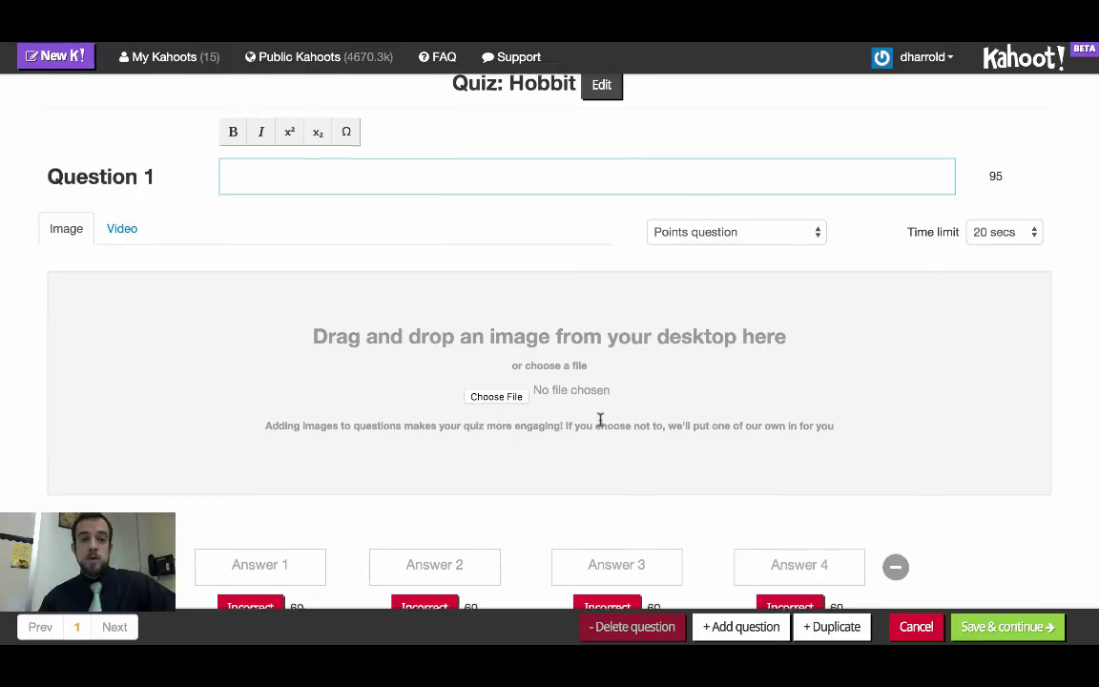
{"action": "scroll", "coordinate": [600, 419], "scroll_direction": "down", "scroll_amount": 1}
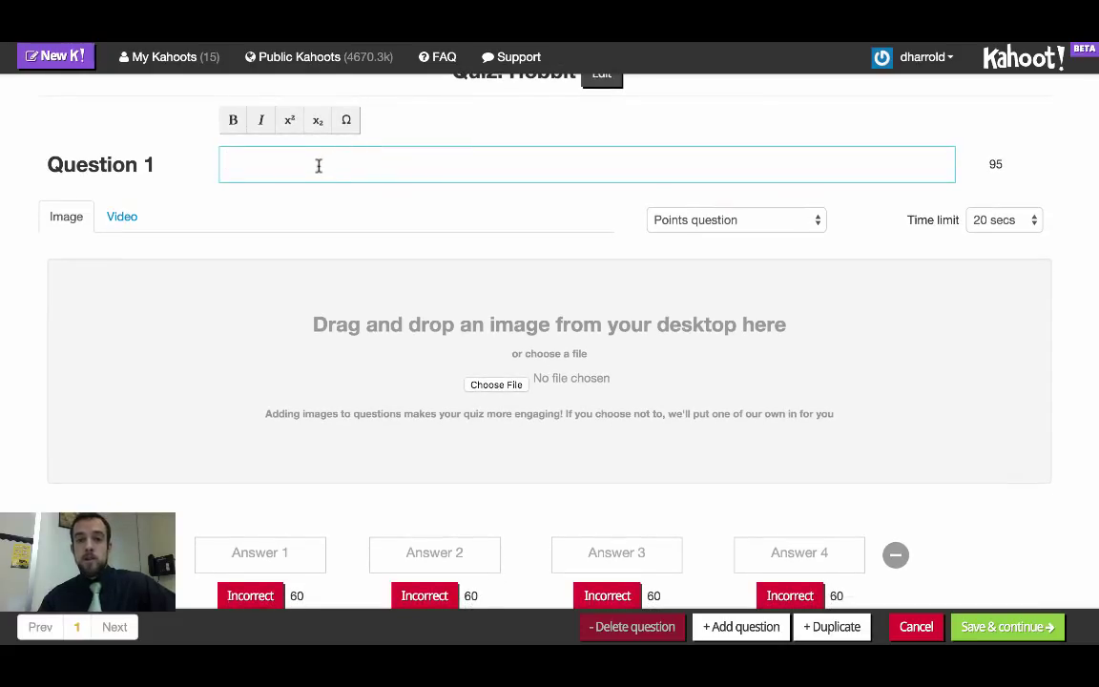
{"action": "scroll", "coordinate": [319, 166], "scroll_direction": "down", "scroll_amount": 2}
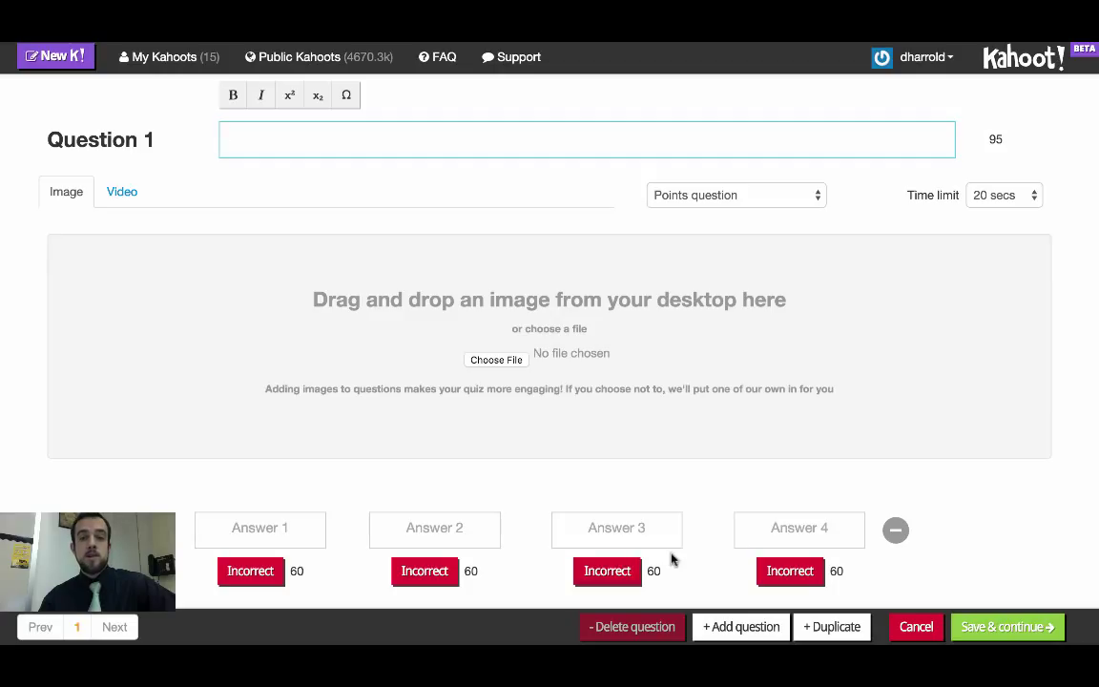
{"action": "left_click", "coordinate": [984, 198]}
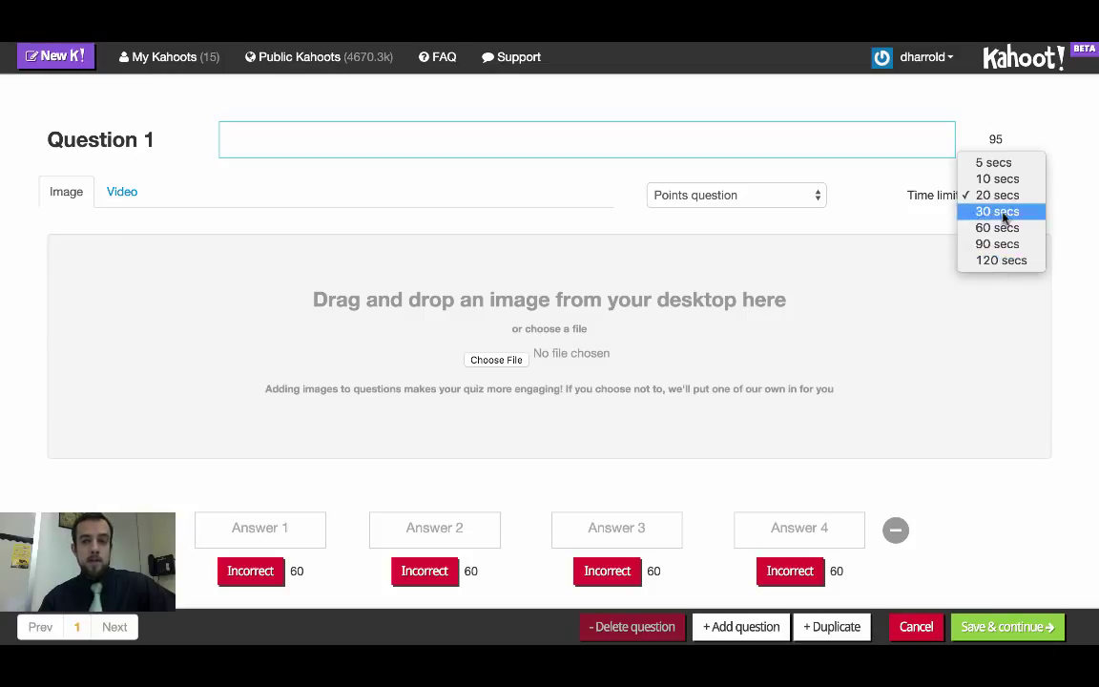
{"action": "left_click", "coordinate": [1002, 217]}
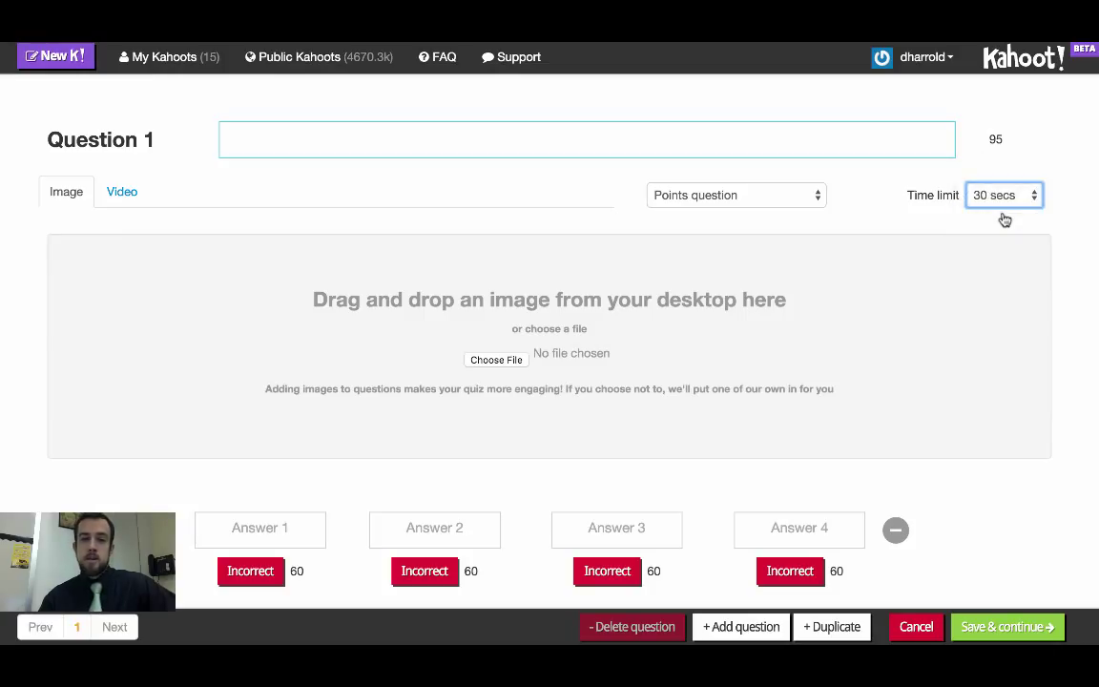
{"action": "left_click", "coordinate": [972, 195]}
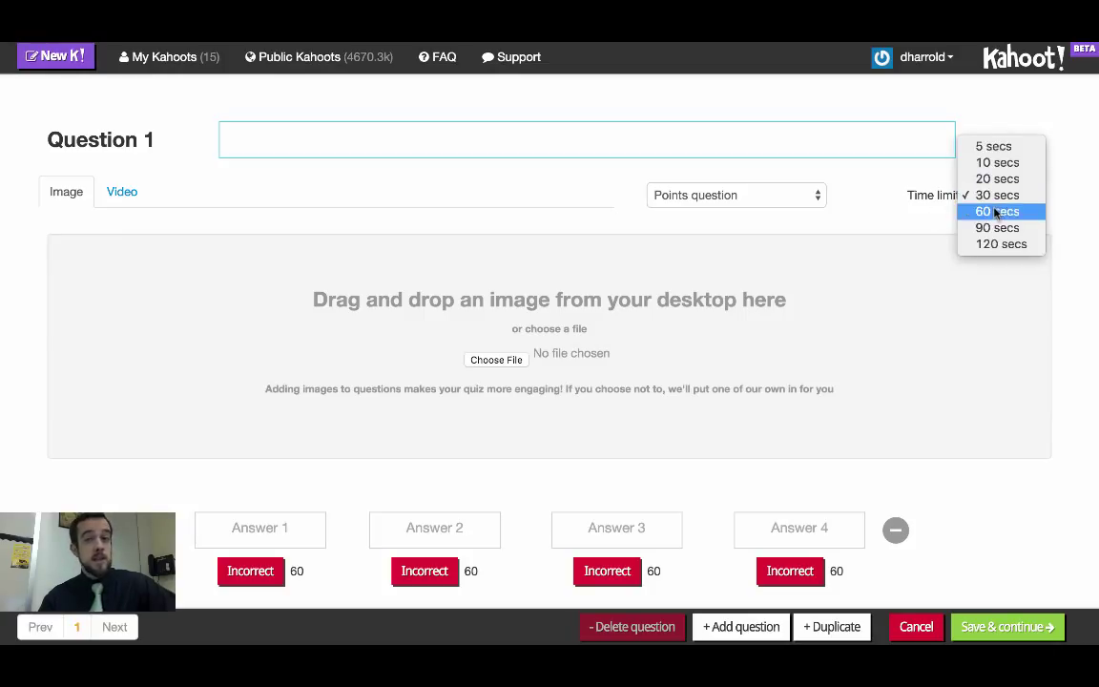
{"action": "left_click", "coordinate": [870, 189]}
{"action": "left_click", "coordinate": [789, 195]}
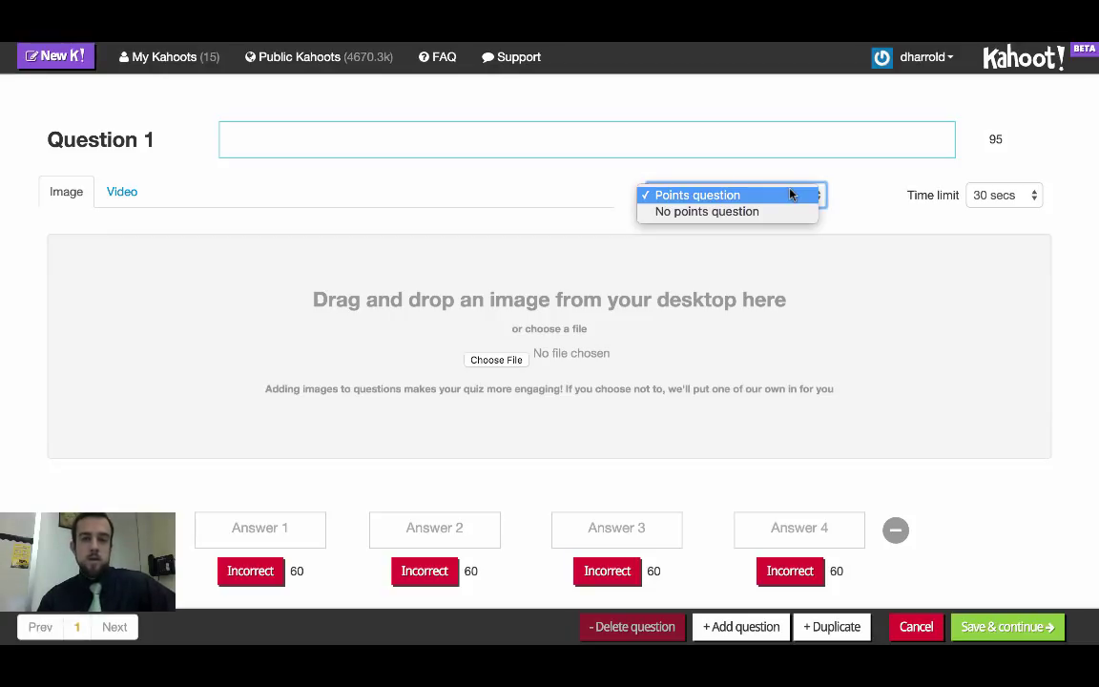
{"action": "left_click", "coordinate": [601, 215]}
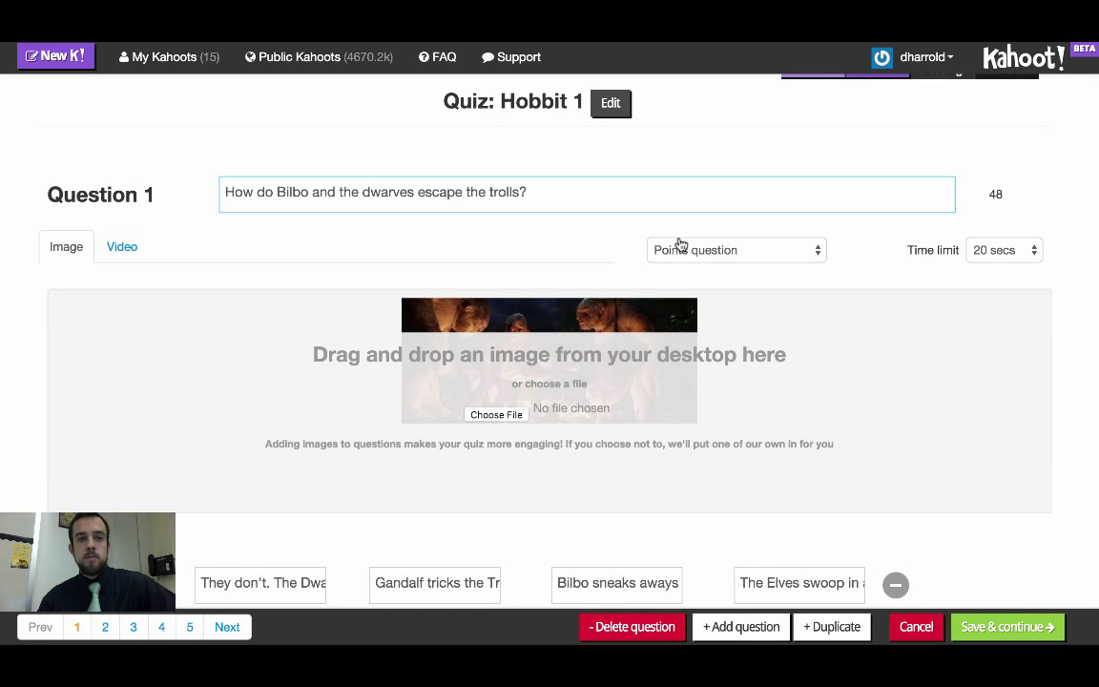
- Review the questions, images and answers of all five questions in the Hobbit 1 quiz
{"action": "scroll", "coordinate": [679, 244], "scroll_direction": "down", "scroll_amount": 1}
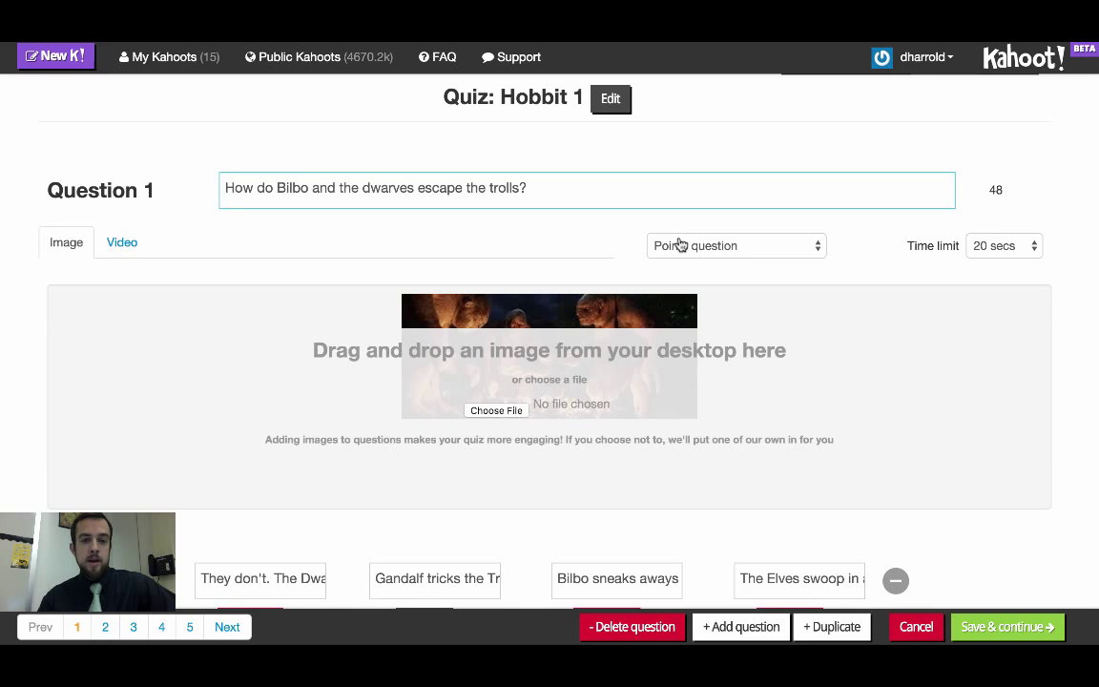
{"action": "scroll", "coordinate": [679, 244], "scroll_direction": "down", "scroll_amount": 2}
{"action": "scroll", "coordinate": [380, 147], "scroll_direction": "down", "scroll_amount": 1}
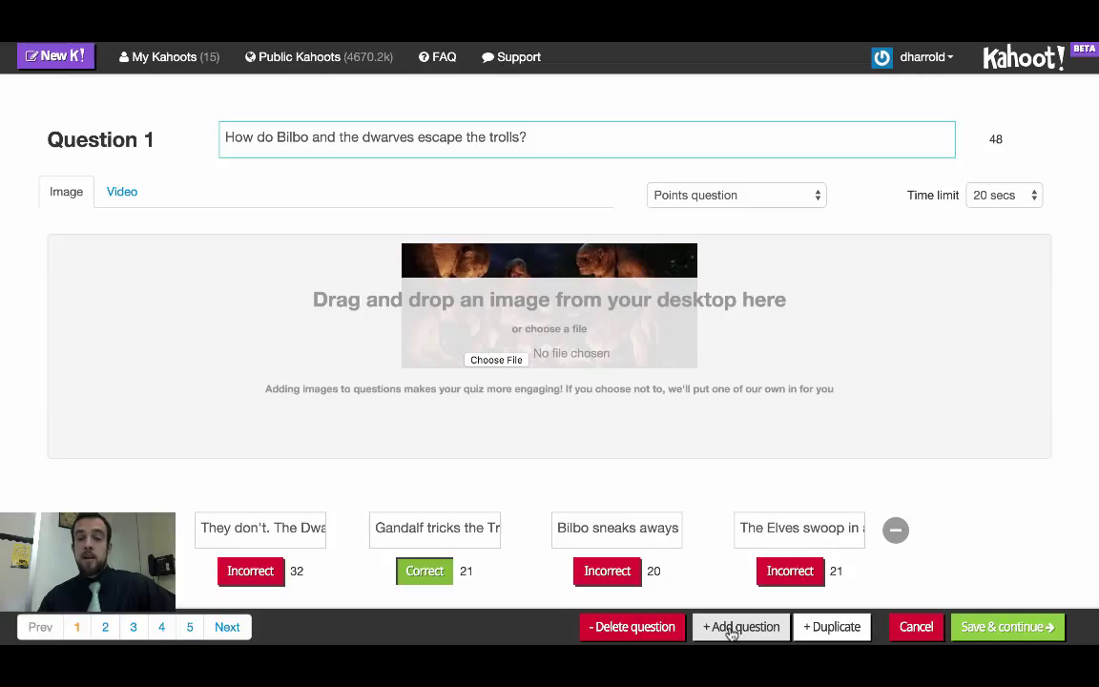
{"action": "left_click", "coordinate": [106, 626]}
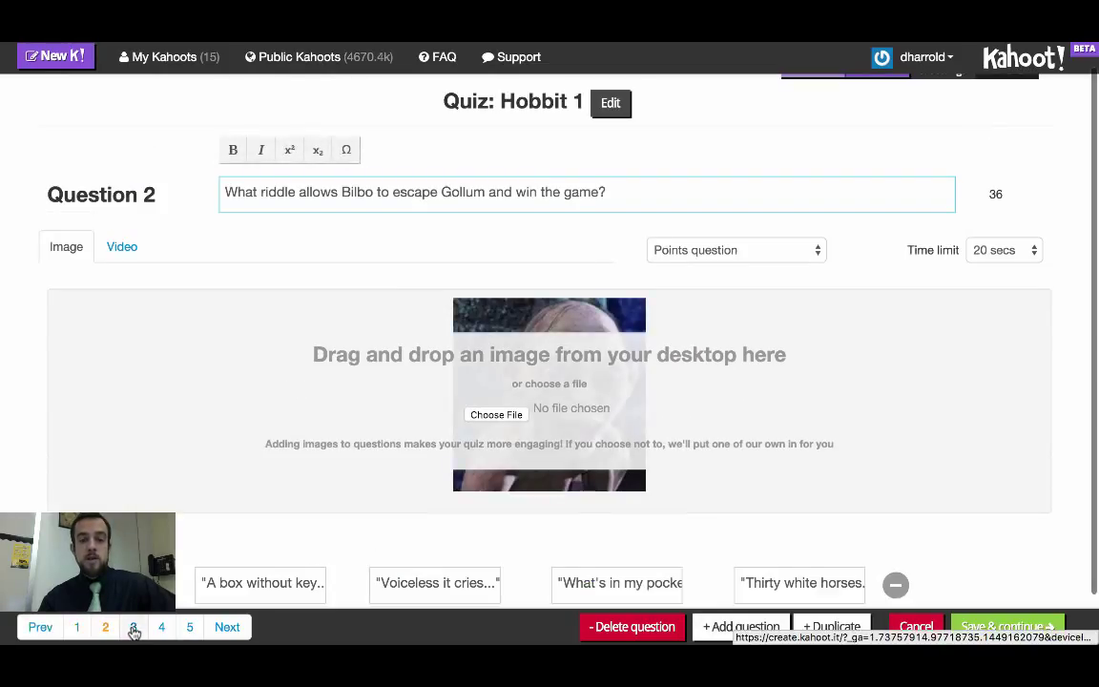
{"action": "left_click", "coordinate": [133, 627]}
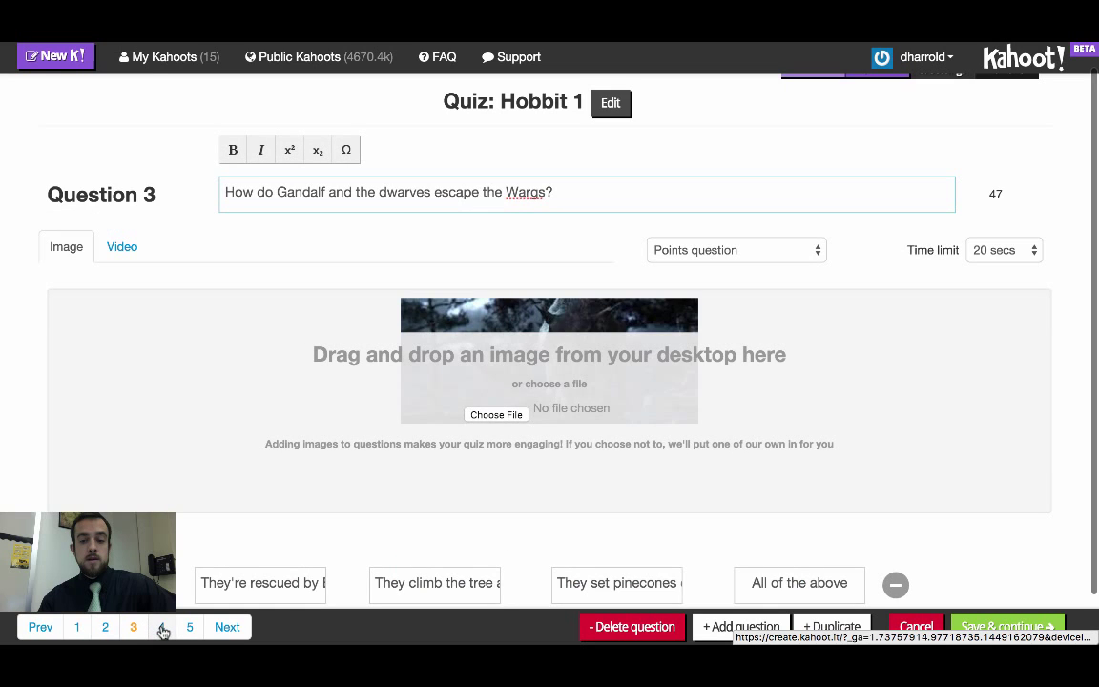
{"action": "left_click", "coordinate": [162, 627]}
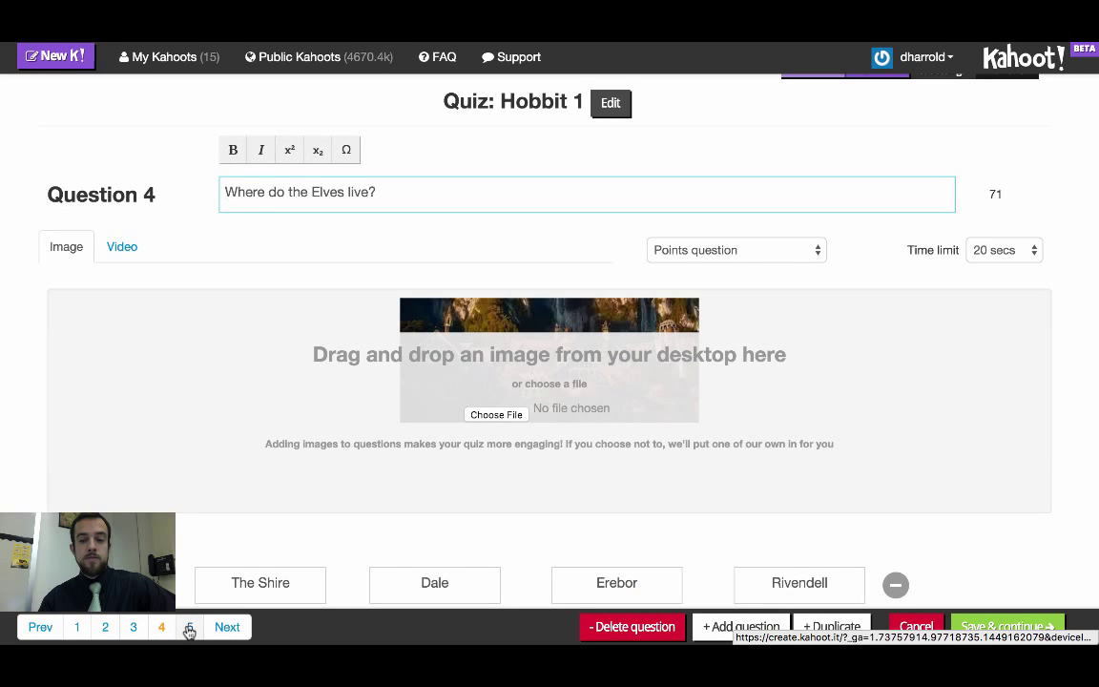
{"action": "left_click", "coordinate": [206, 626]}
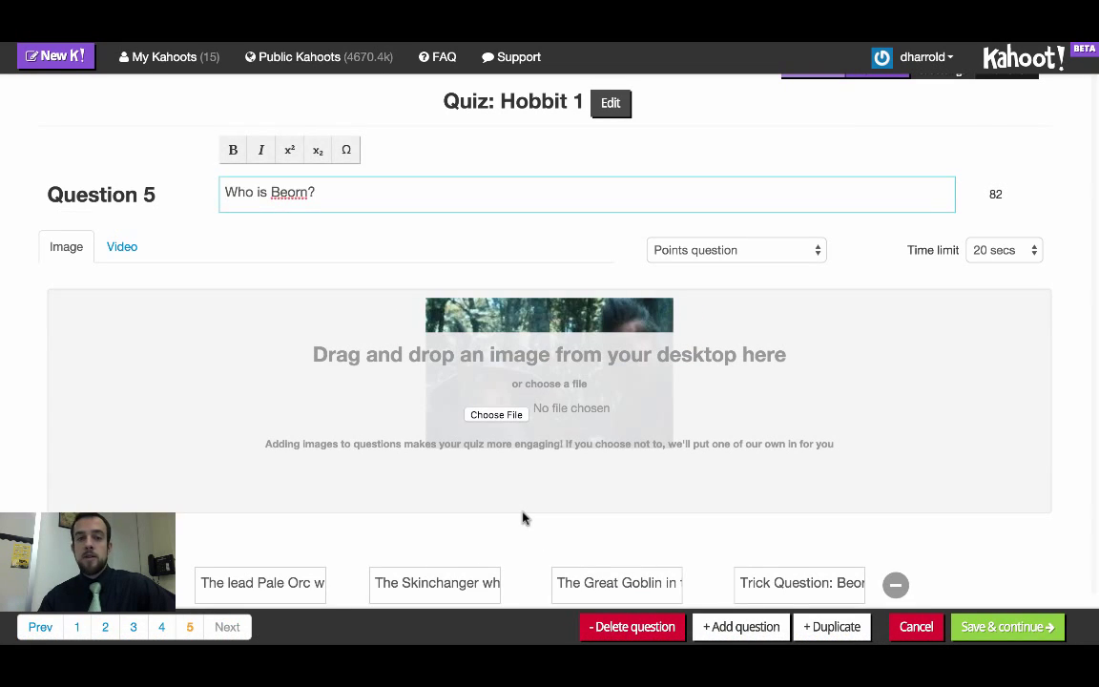
- Save the Hobbit 1 questions and continue to the quiz settings with the question order kept
{"action": "left_click", "coordinate": [993, 626]}
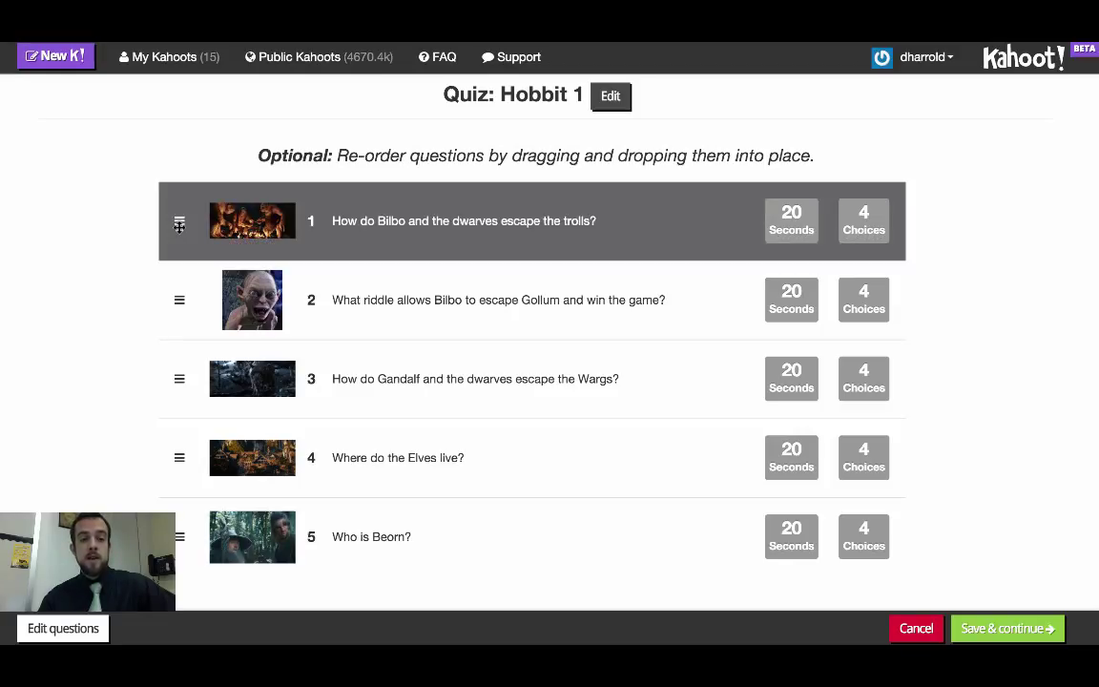
{"action": "mouse_move", "coordinate": [178, 223]}
{"action": "left_mouse_down"}
{"action": "mouse_move", "coordinate": [177, 300]}
{"action": "mouse_move", "coordinate": [176, 220]}
{"action": "left_mouse_up"}
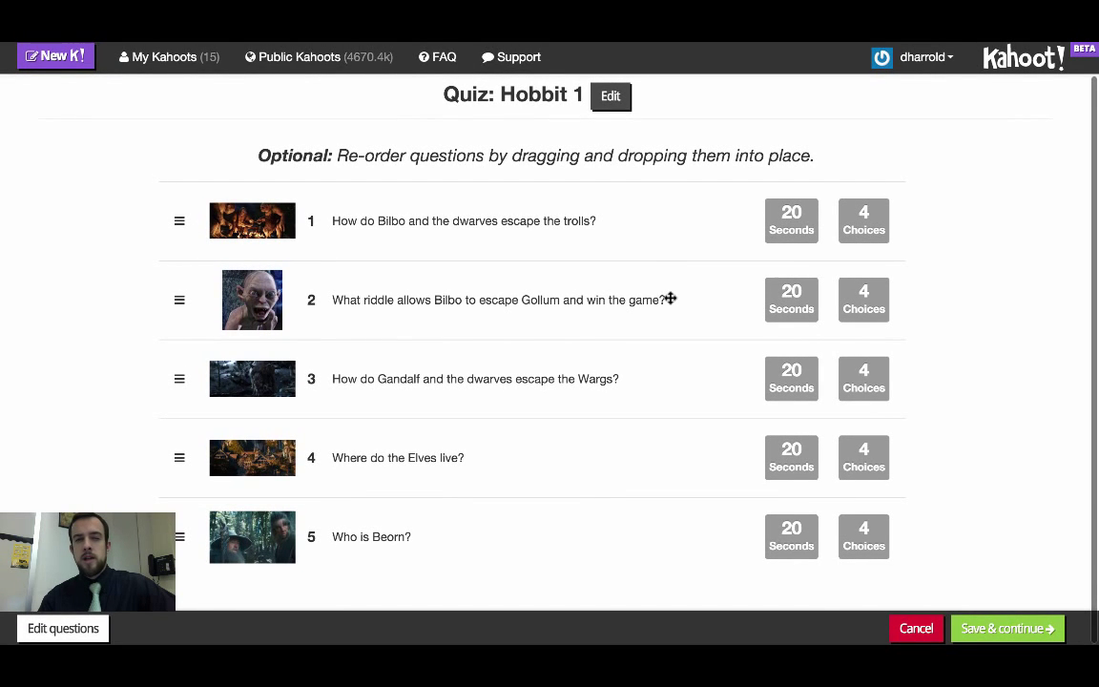
{"action": "left_click", "coordinate": [988, 628]}
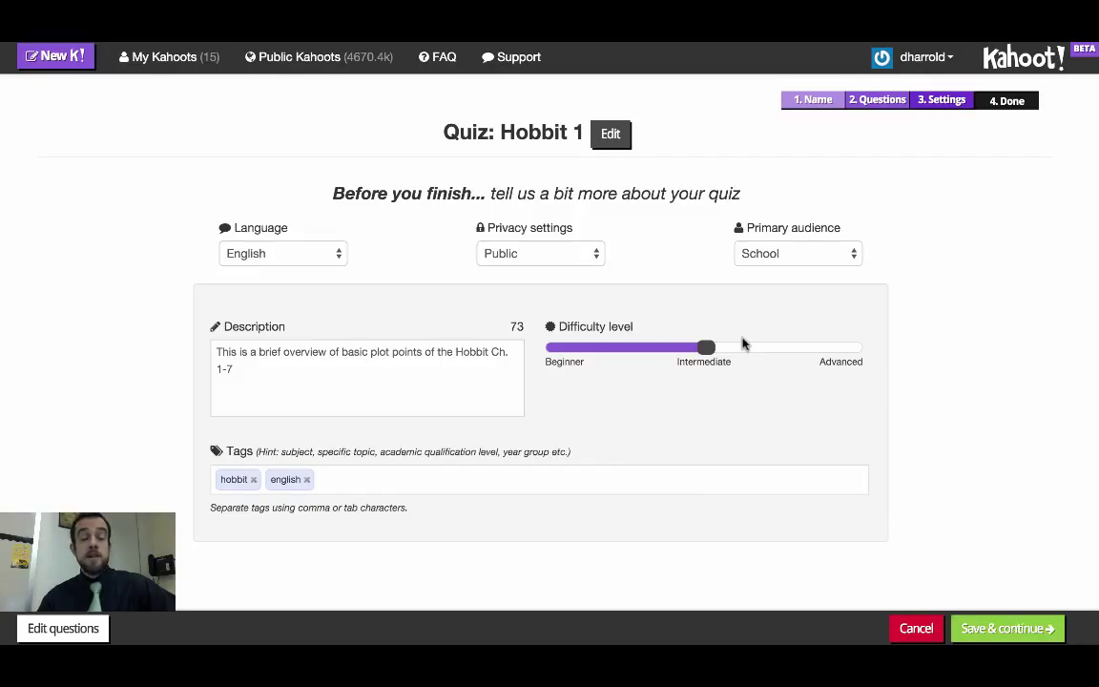
- Keep School as the primary audience, accept the existing settings and cover image, and finish the quiz
{"action": "left_click", "coordinate": [777, 256]}
{"action": "left_click", "coordinate": [778, 254]}
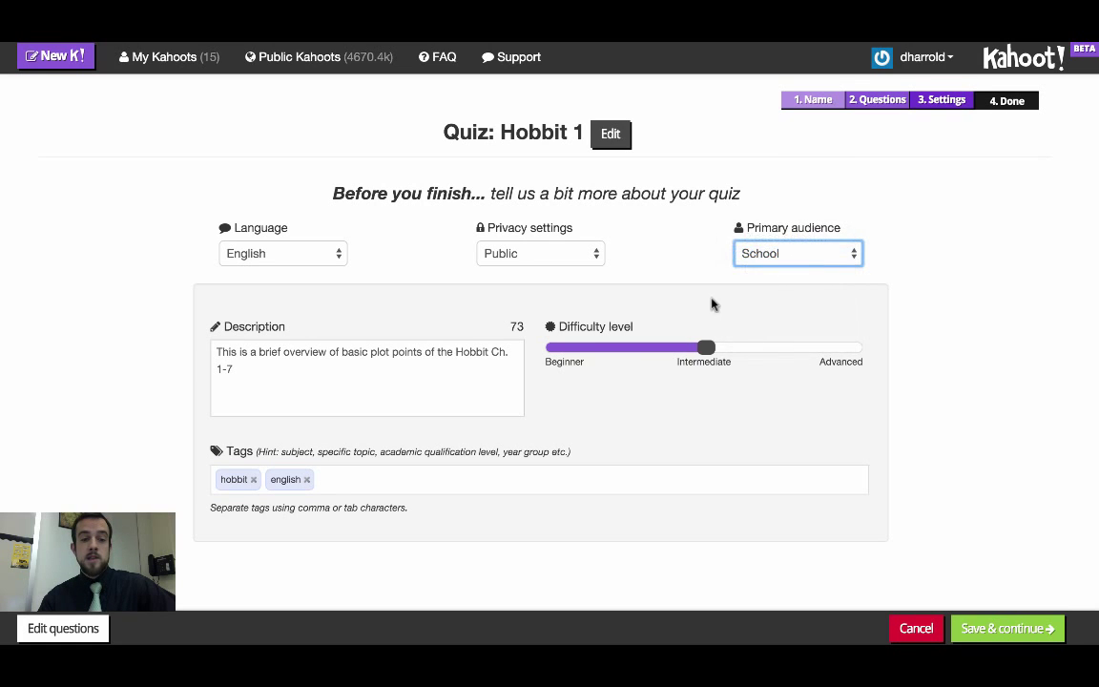
{"action": "left_click", "coordinate": [1053, 632]}
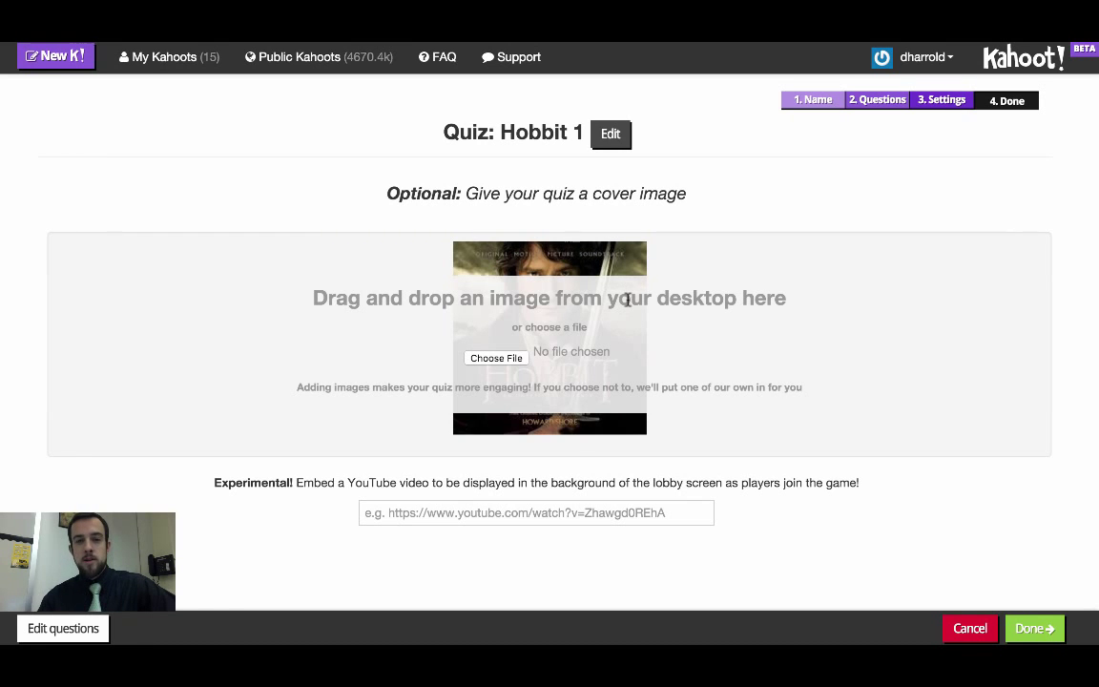
{"action": "left_click", "coordinate": [1035, 630]}
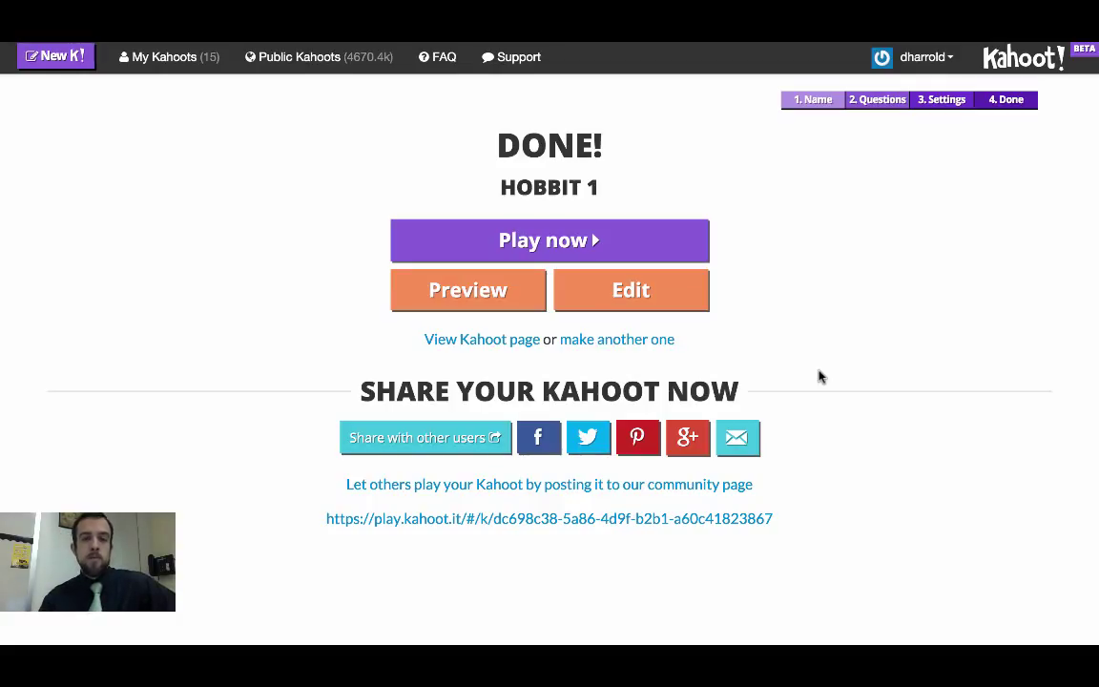
- Launch the Hobbit 1 quiz with its current game options and start the game from the player lobby
{"action": "left_click", "coordinate": [541, 245]}
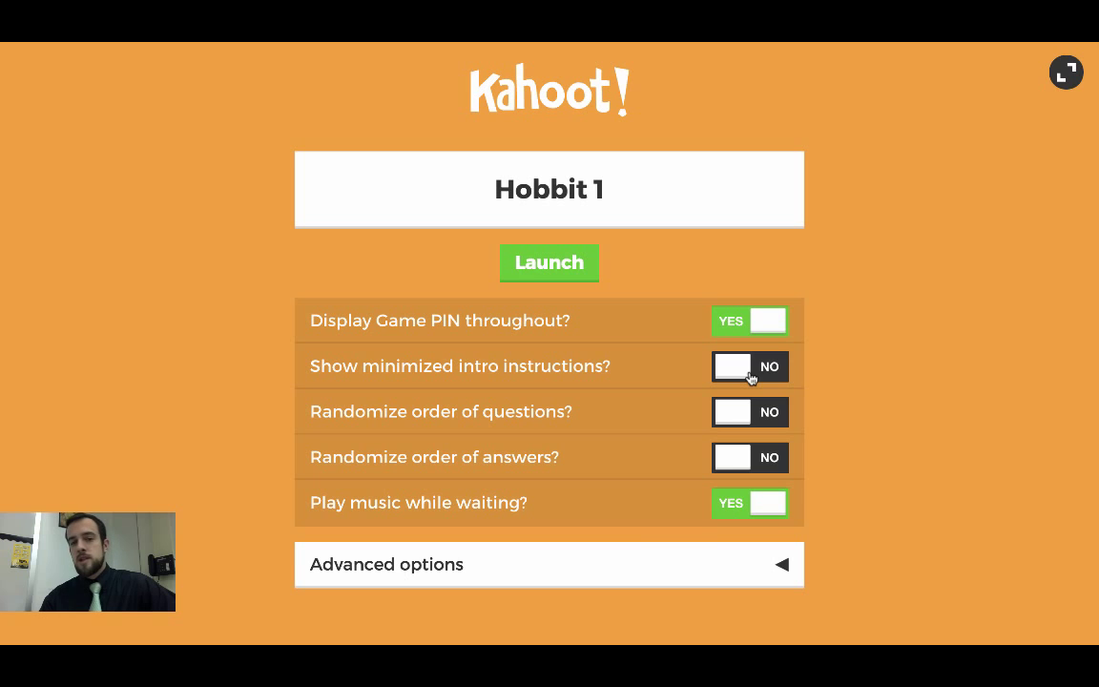
{"action": "left_click", "coordinate": [549, 264]}
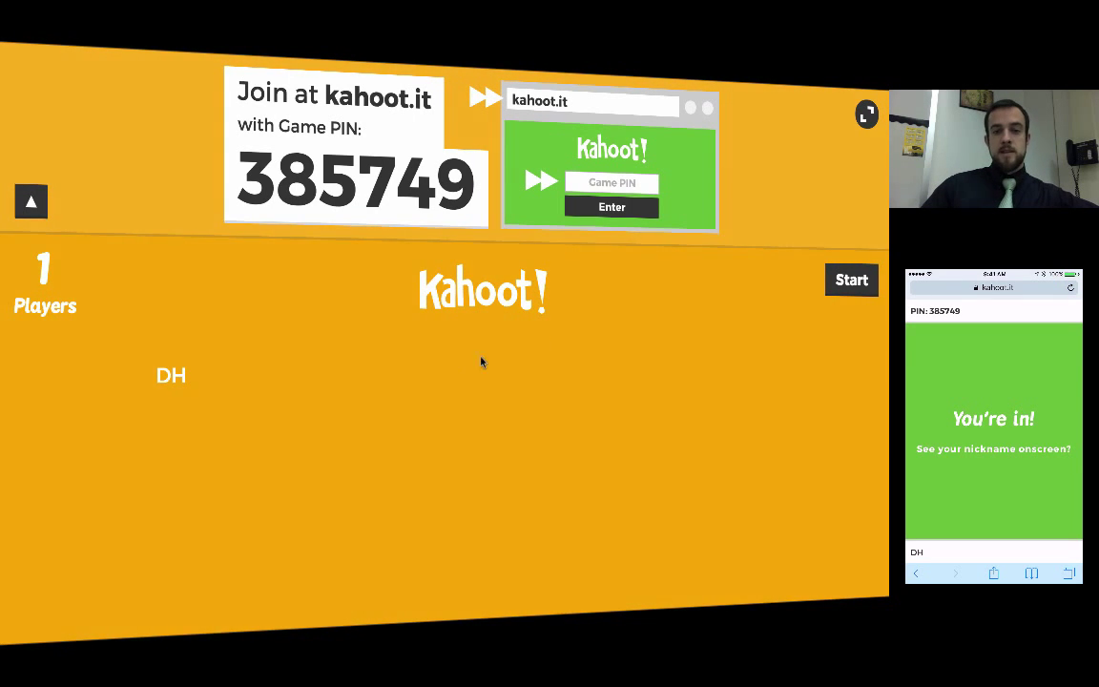
{"action": "left_click", "coordinate": [841, 284]}
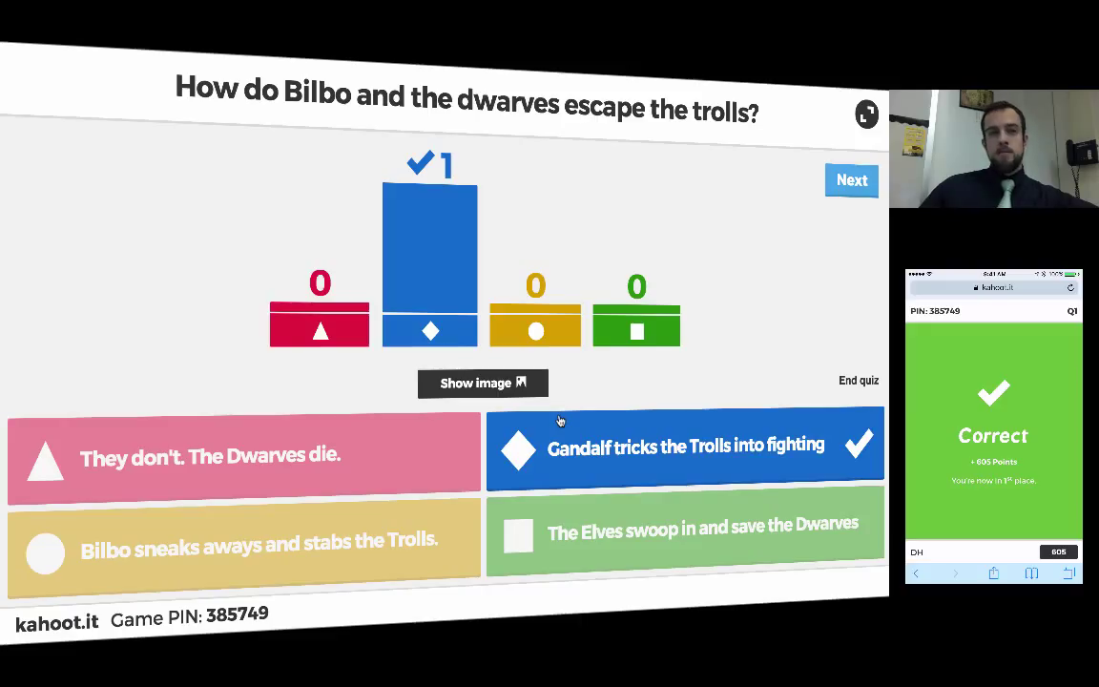
- Advance the game from the first question's results through each scoreboard and question to "Who is Beorn?"
{"action": "left_click", "coordinate": [841, 187]}
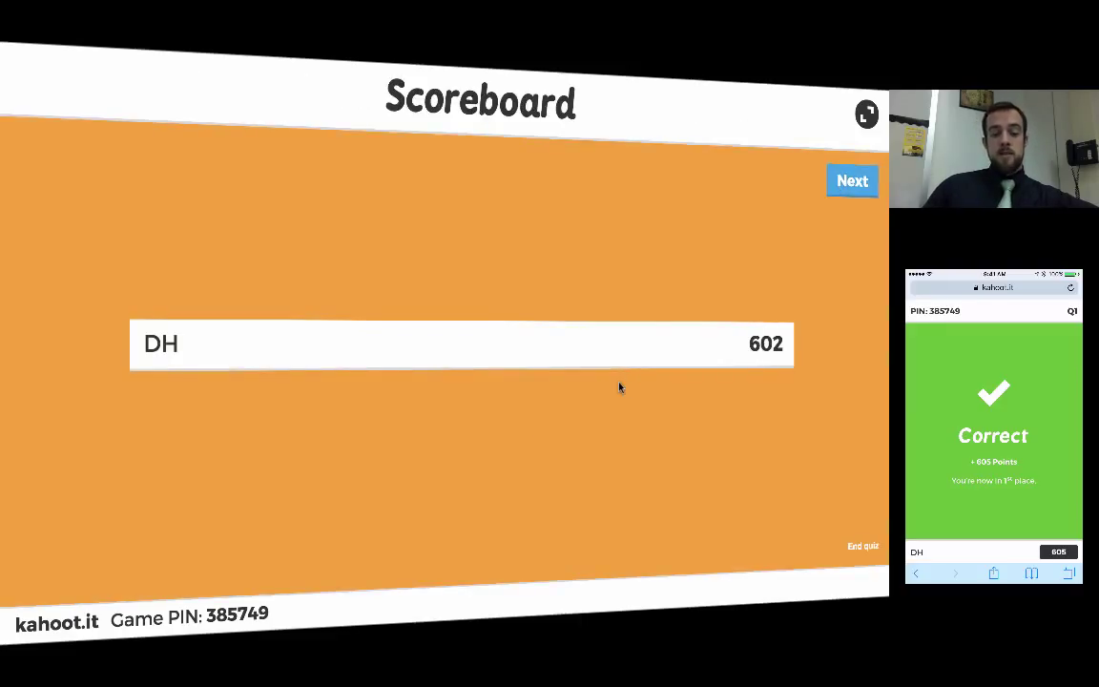
{"action": "left_click", "coordinate": [849, 181]}
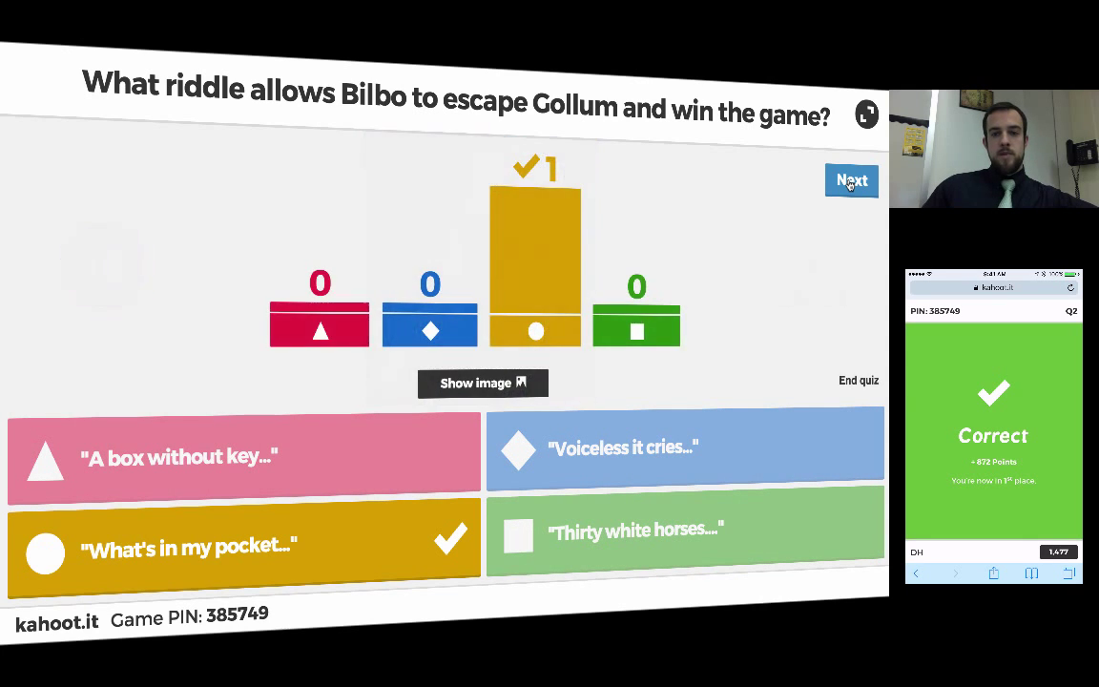
{"action": "left_click", "coordinate": [850, 182]}
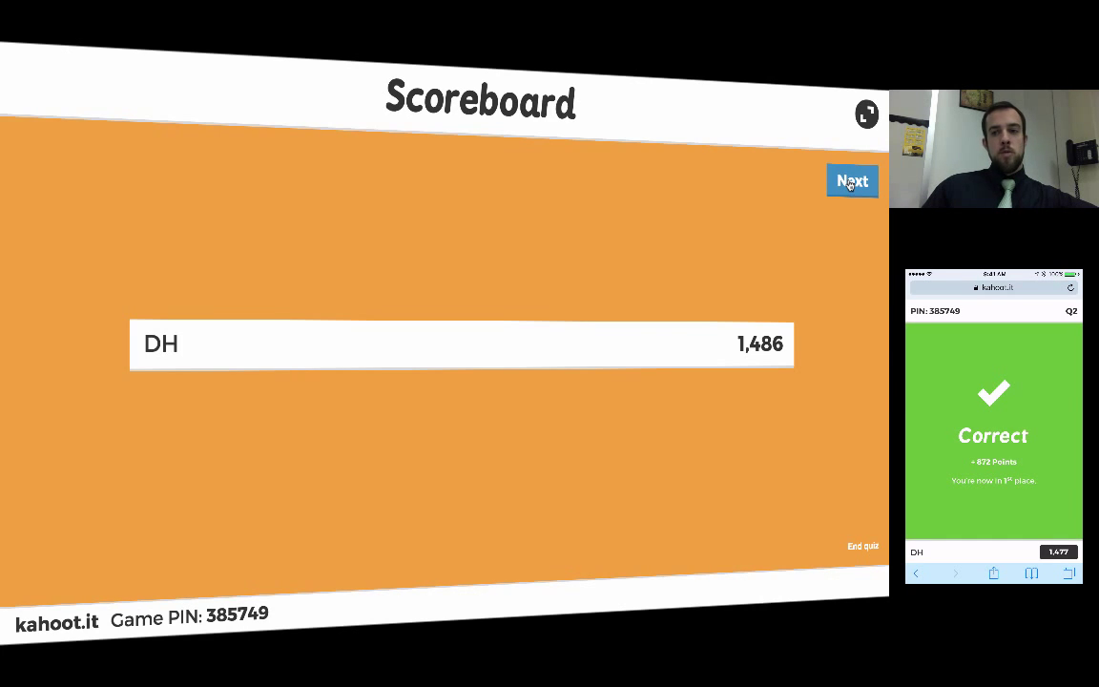
{"action": "left_click", "coordinate": [850, 183]}
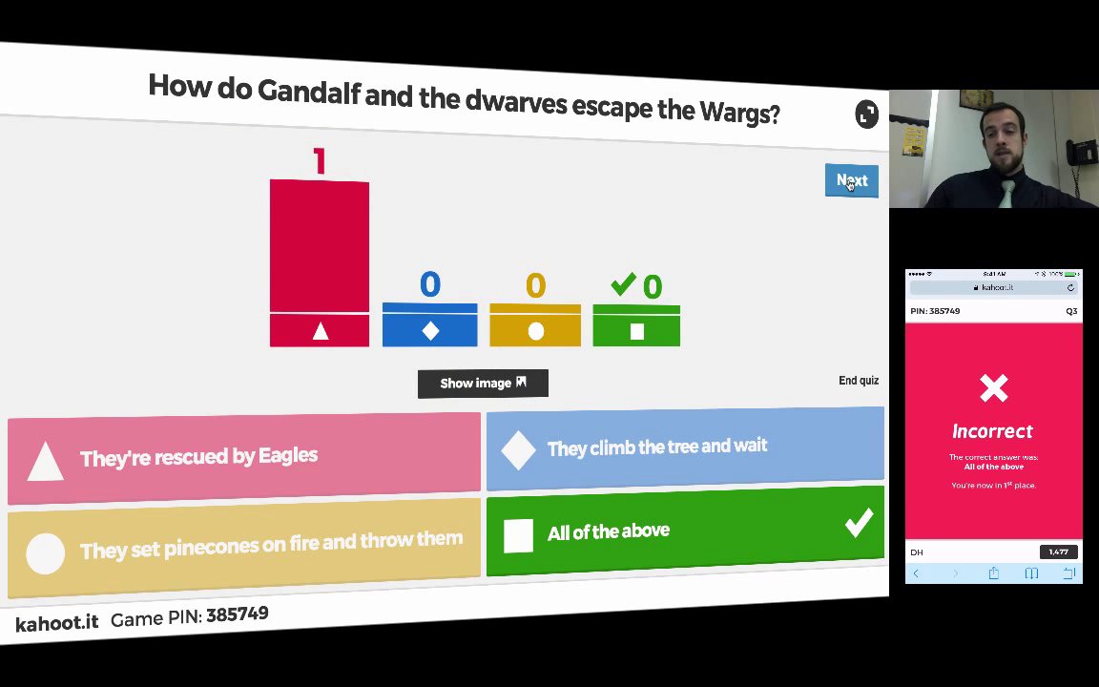
{"action": "left_click", "coordinate": [849, 182]}
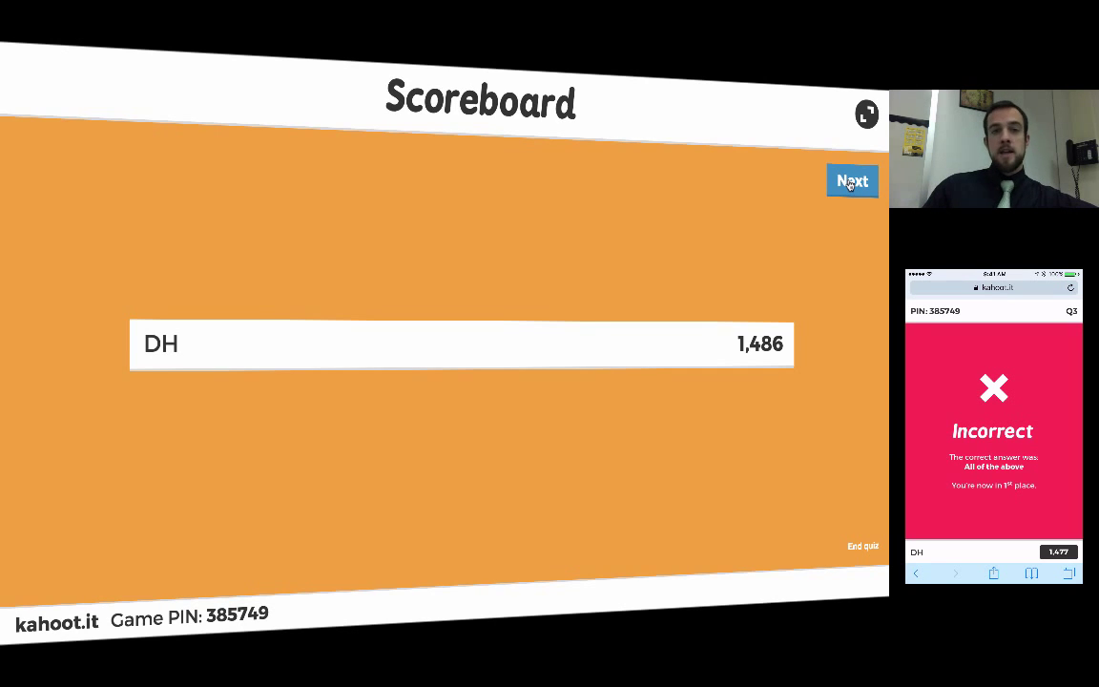
{"action": "left_click", "coordinate": [850, 182]}
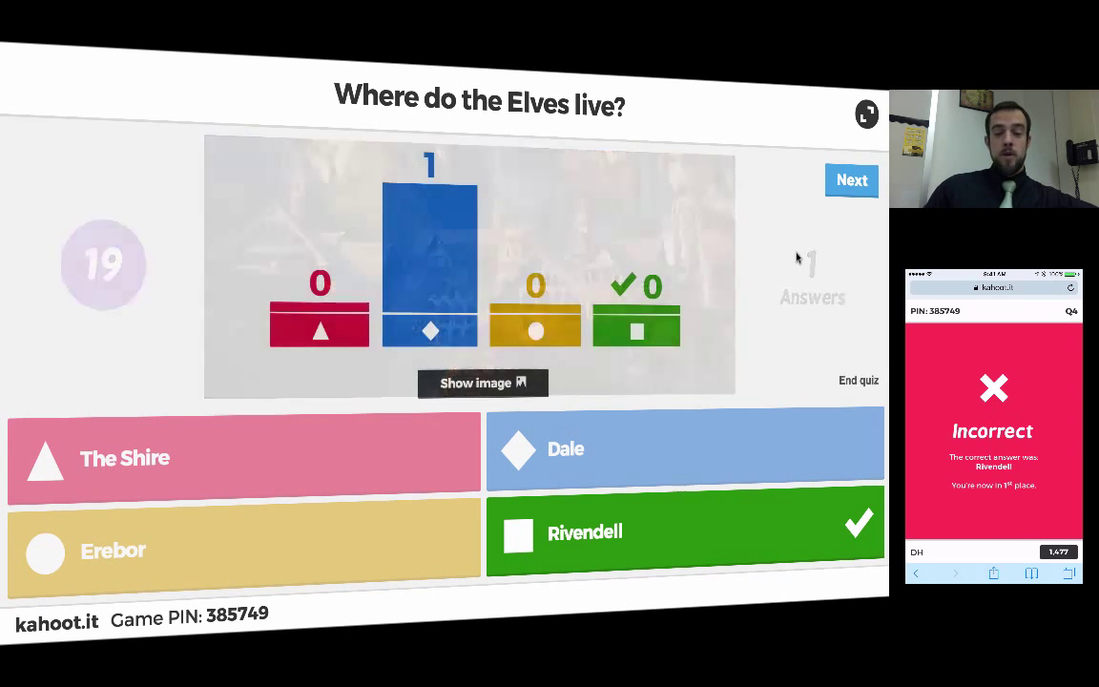
{"action": "left_click", "coordinate": [857, 183]}
{"action": "left_click", "coordinate": [858, 184]}
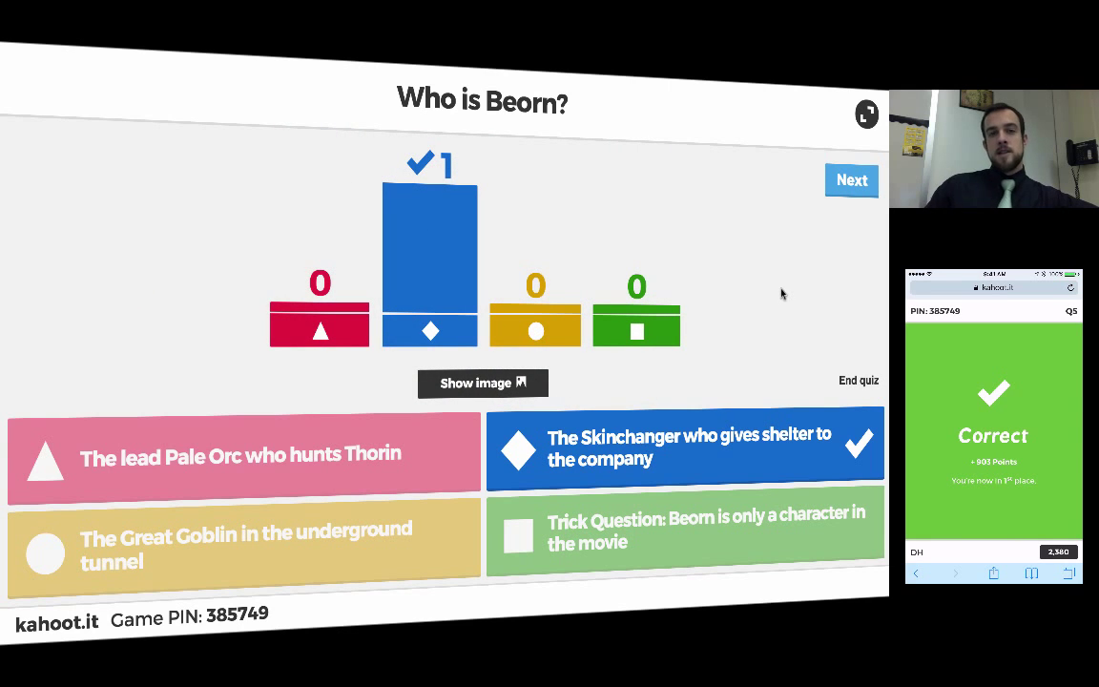
- End the game after the last question and proceed through the top scorer and feedback ratings to the final scoreboard
{"action": "left_click", "coordinate": [849, 181]}
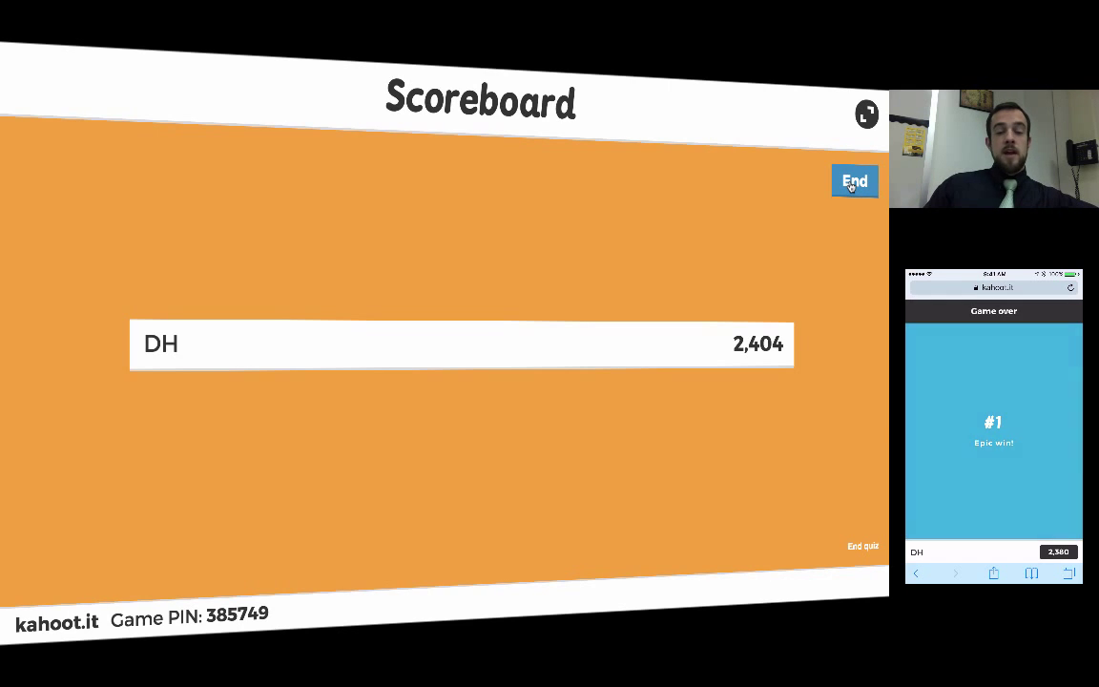
{"action": "left_click", "coordinate": [853, 183]}
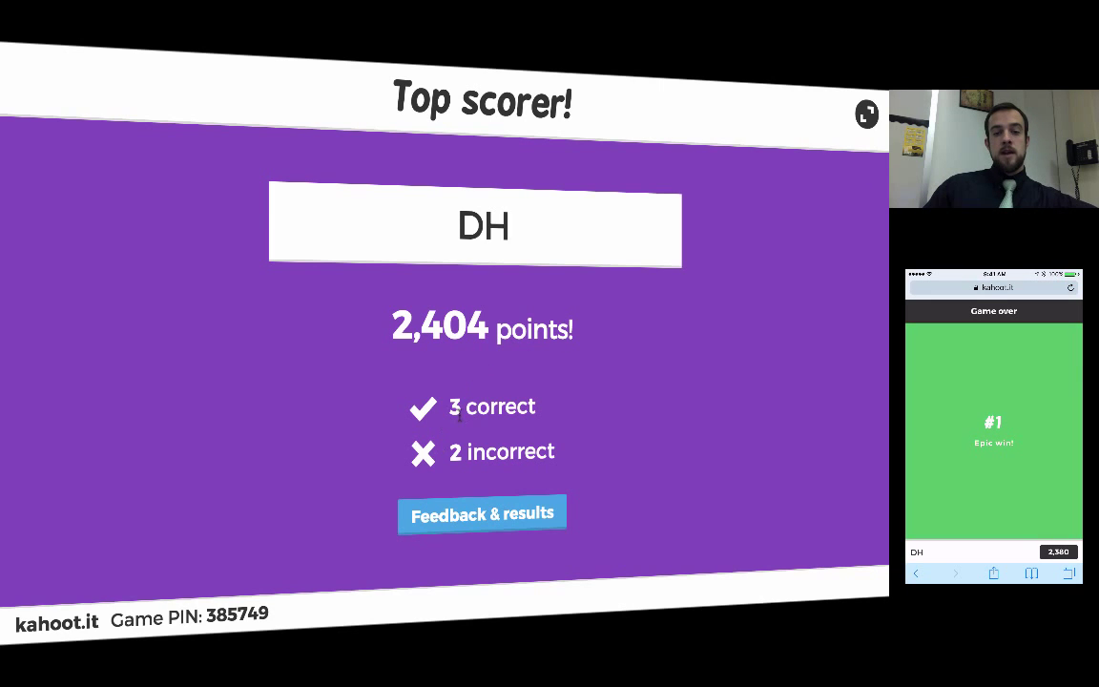
{"action": "left_click", "coordinate": [490, 523]}
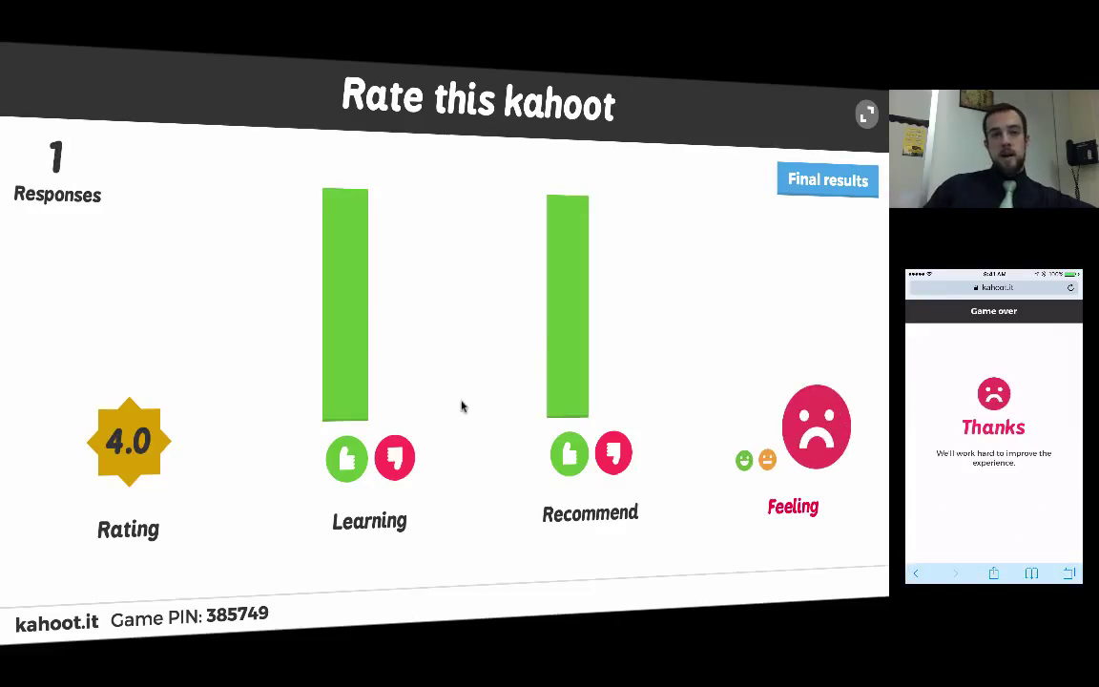
{"action": "left_click", "coordinate": [789, 190]}
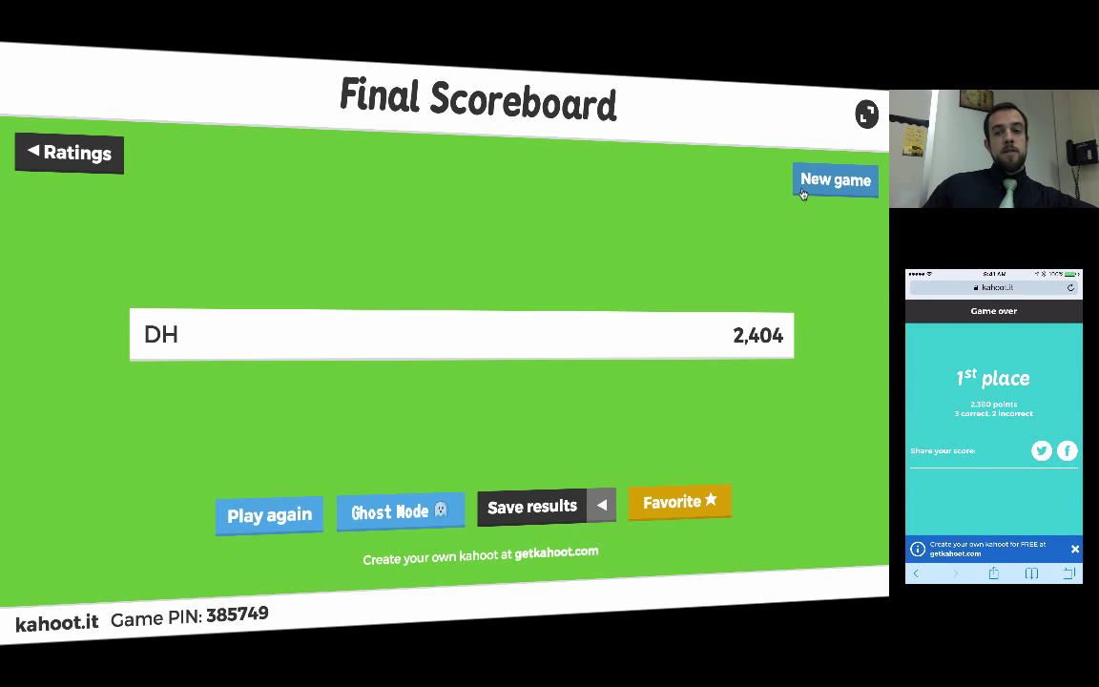
- Save the game results from the final scoreboard by downloading them as a file
{"action": "left_click", "coordinate": [544, 505]}
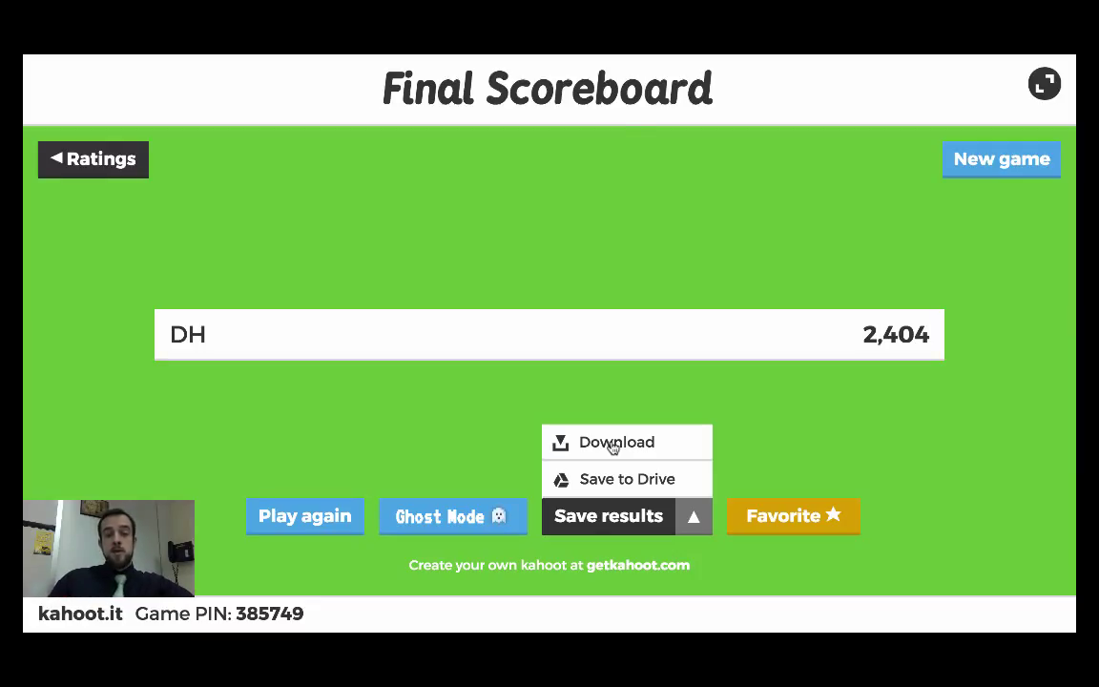
{"action": "left_click", "coordinate": [612, 443]}
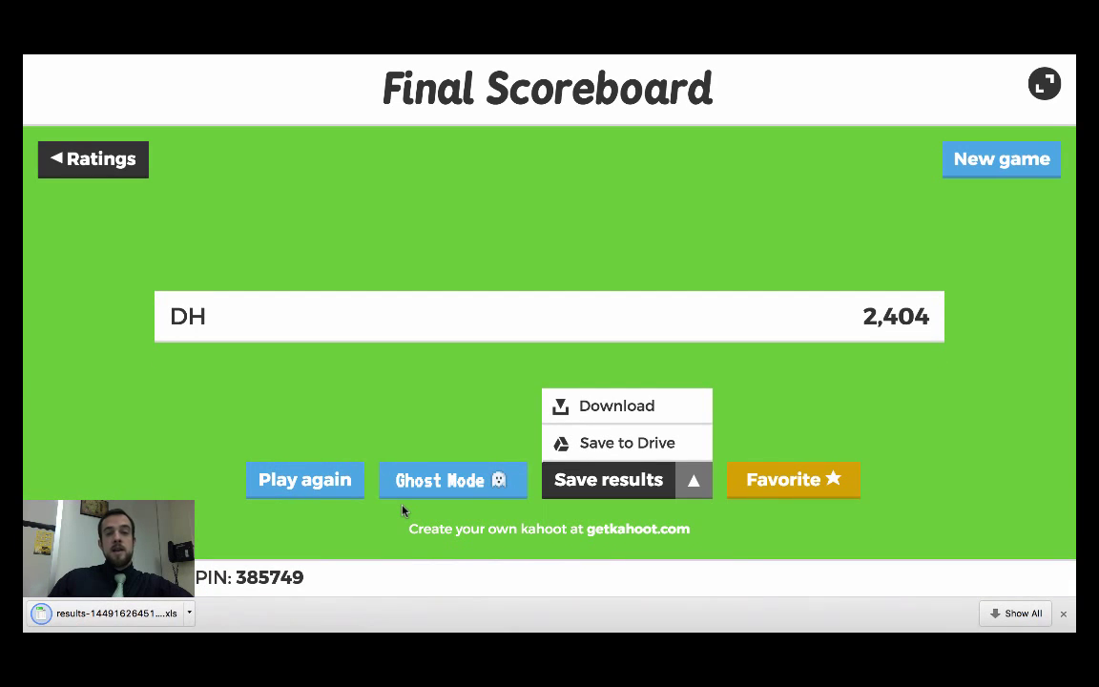